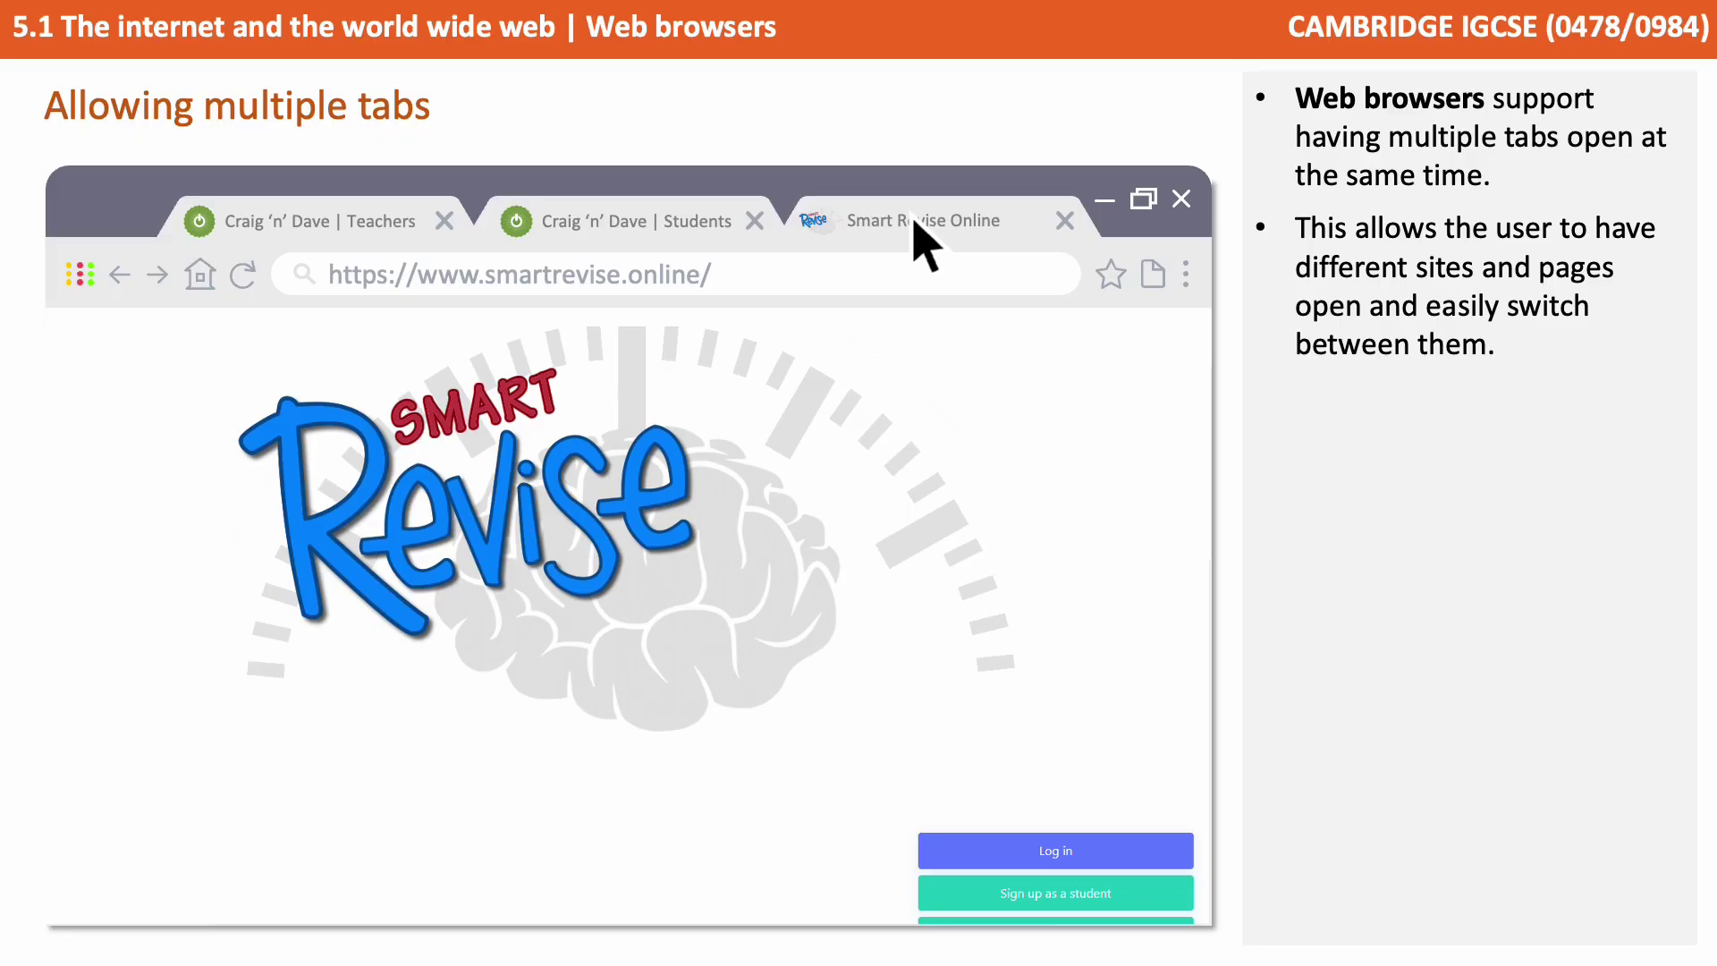
{"action": "key", "text": "Right"}
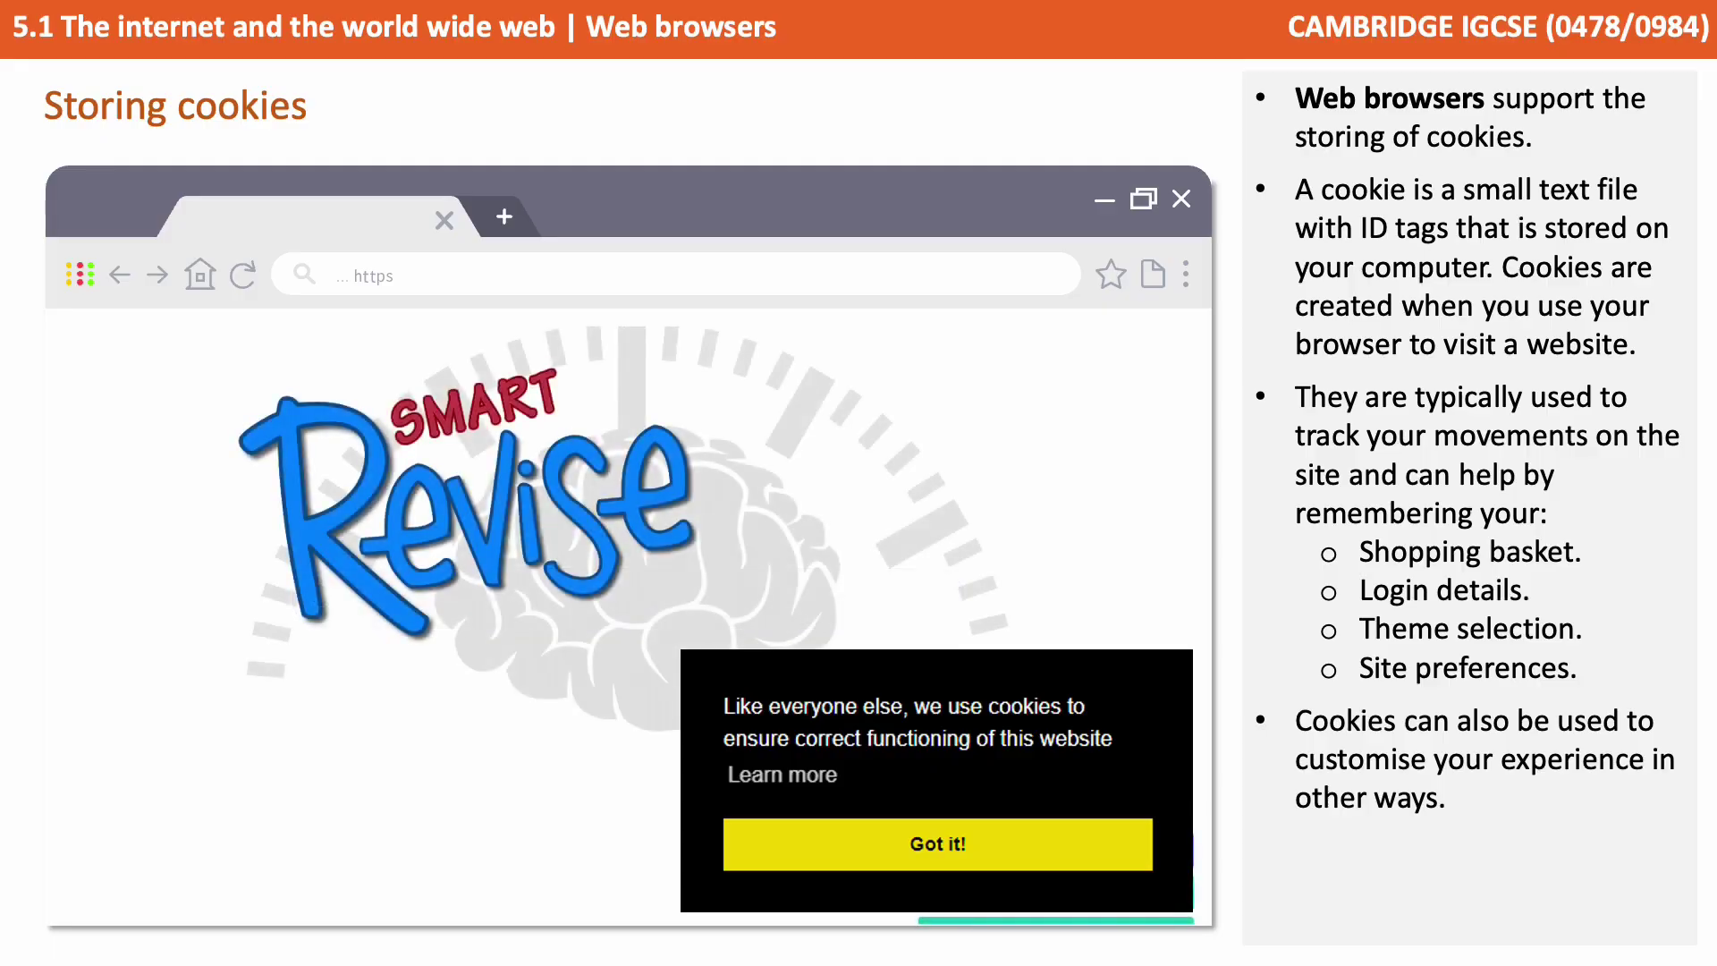